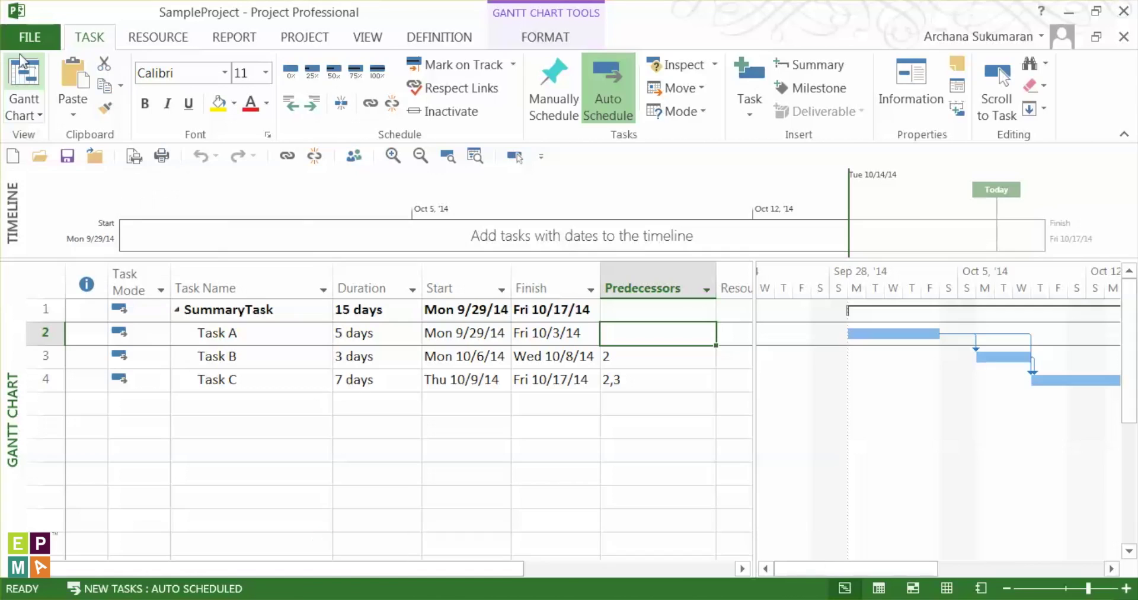
# Step: Open Project Options at the Save category and focus the Default personal templates location box
pyautogui.click(47, 35)
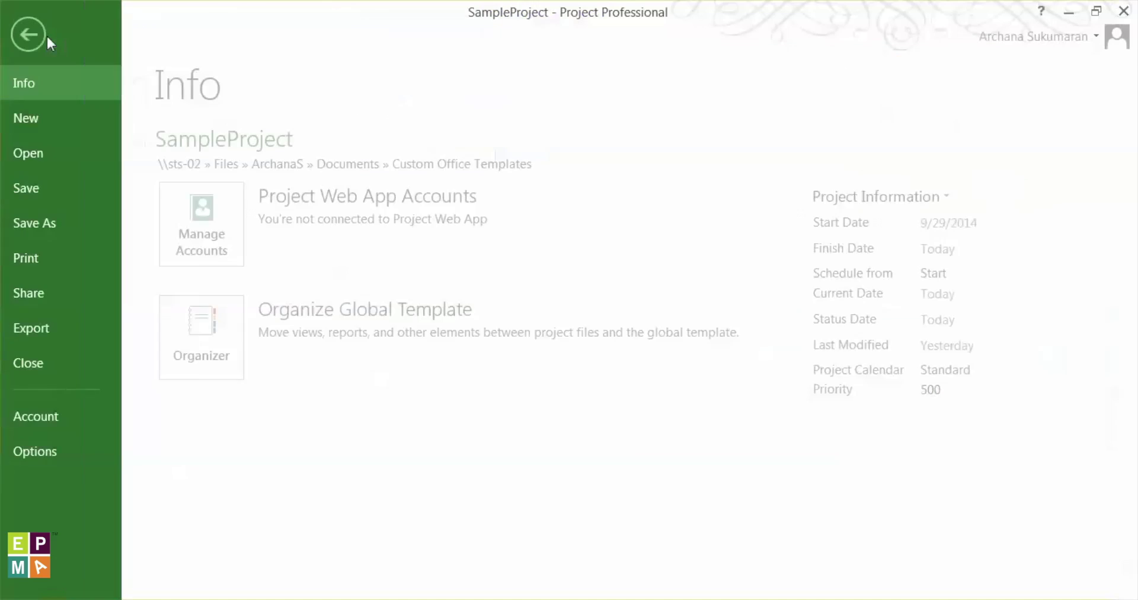
pyautogui.click(55, 451)
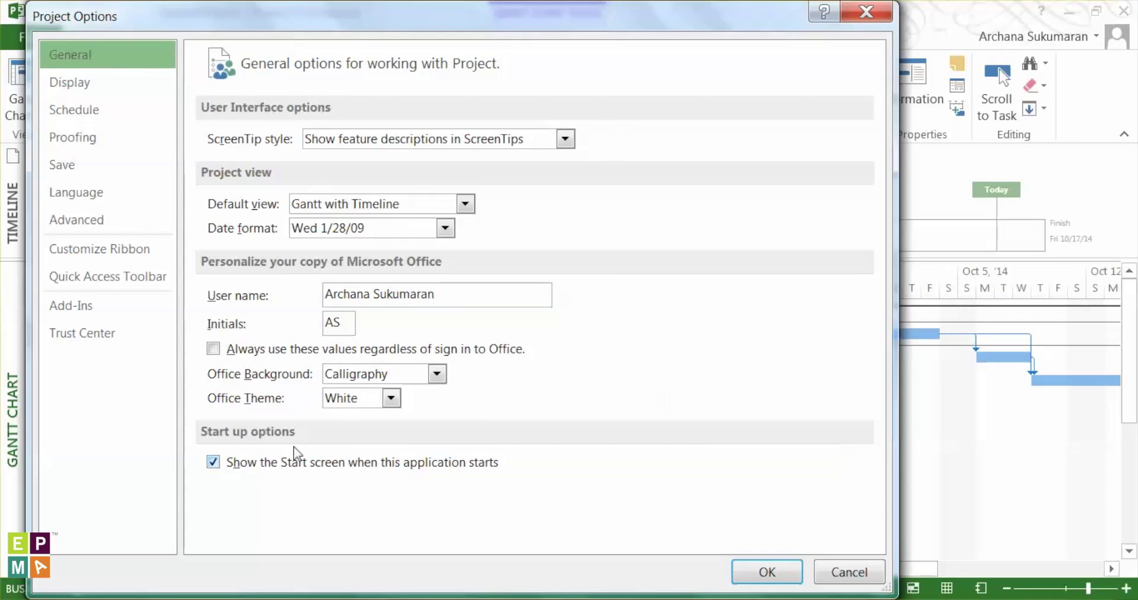
pyautogui.click(88, 161)
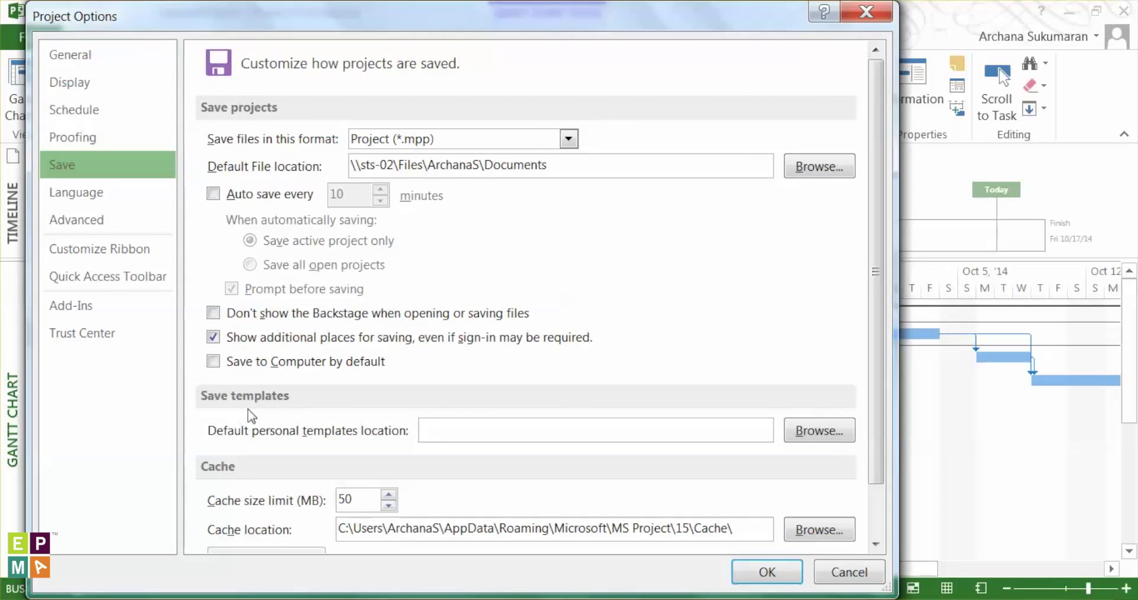
pyautogui.click(462, 429)
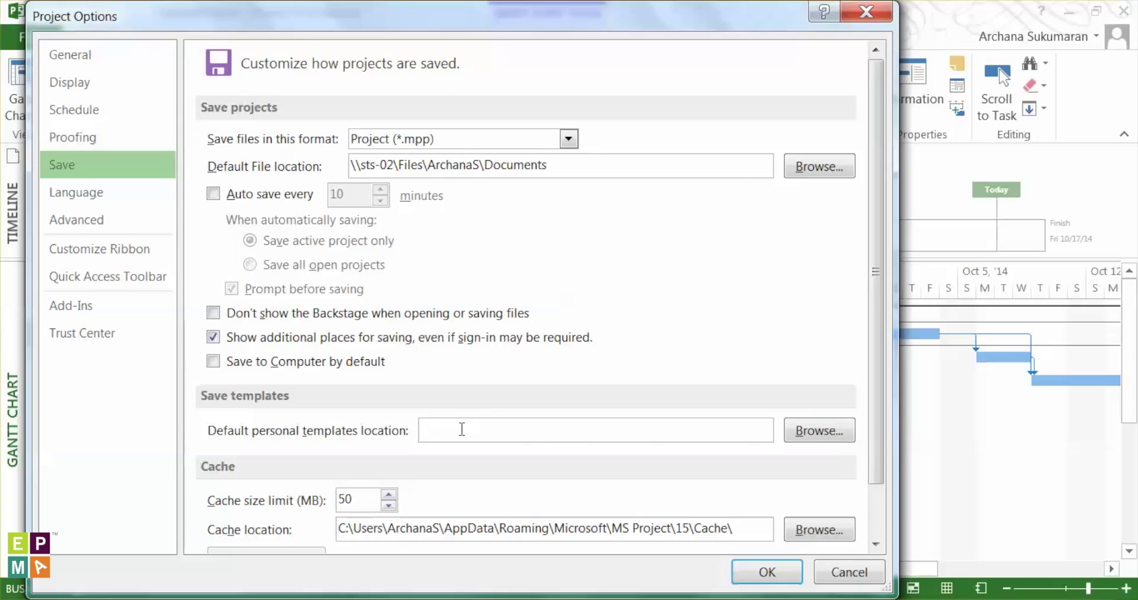
# Step: Browse to and confirm Desktop as the default personal templates location
pyautogui.click(804, 433)
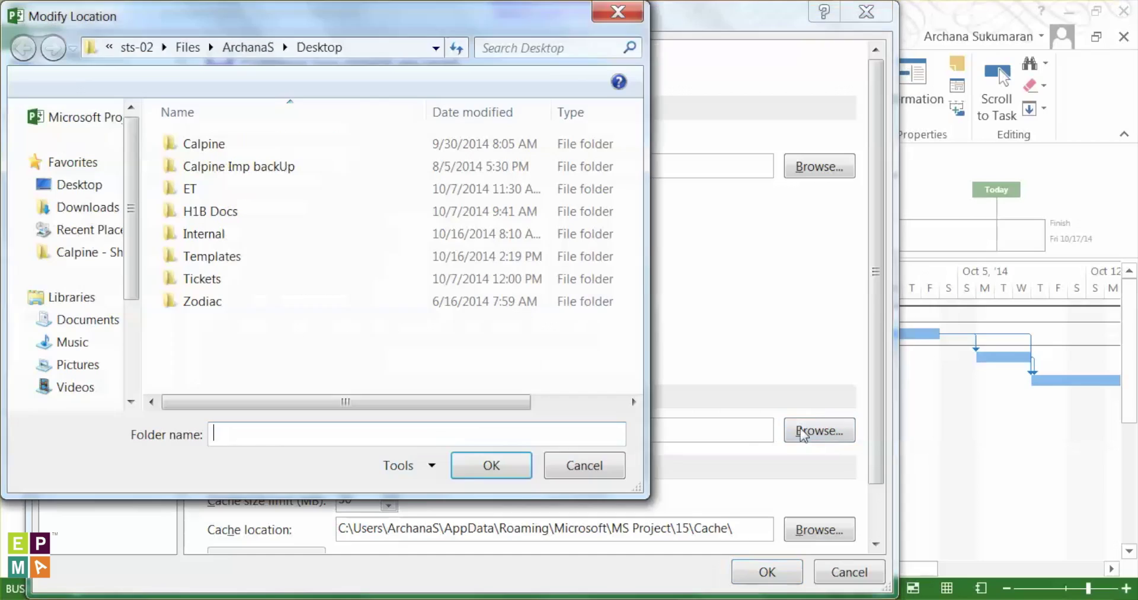
pyautogui.click(86, 191)
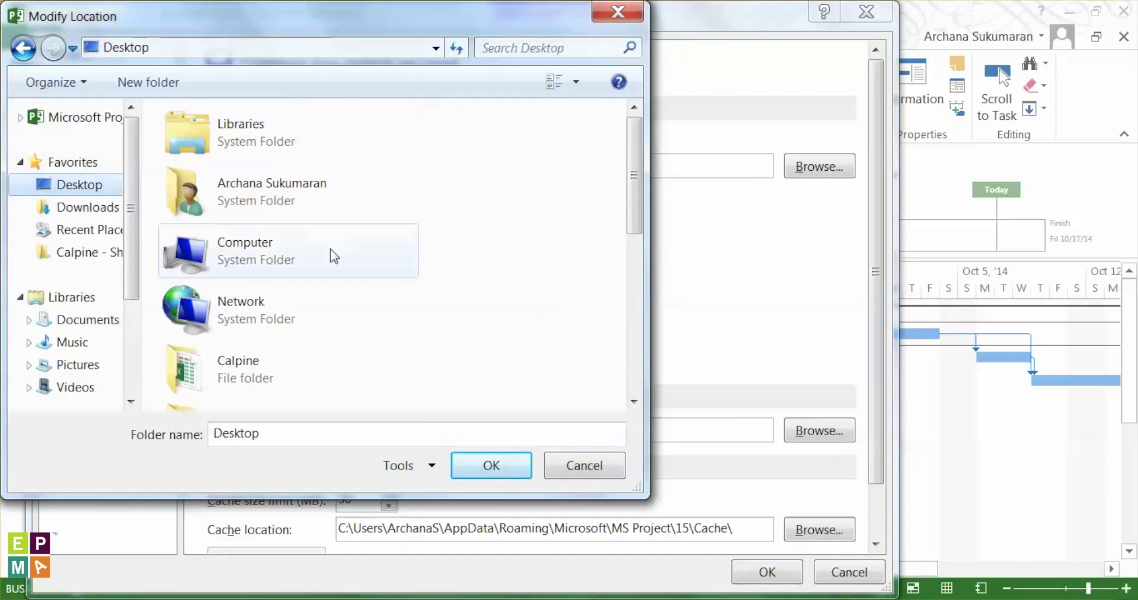
pyautogui.click(470, 467)
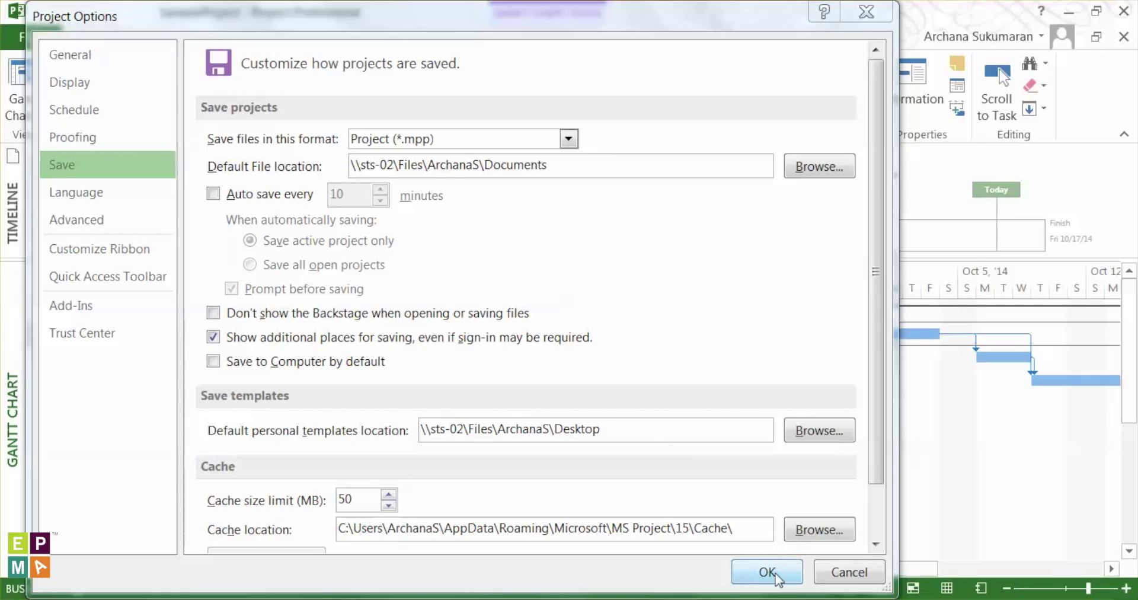
# Step: Apply the options, then open a Save As folder browser for SampleProject on this computer
pyautogui.click(774, 572)
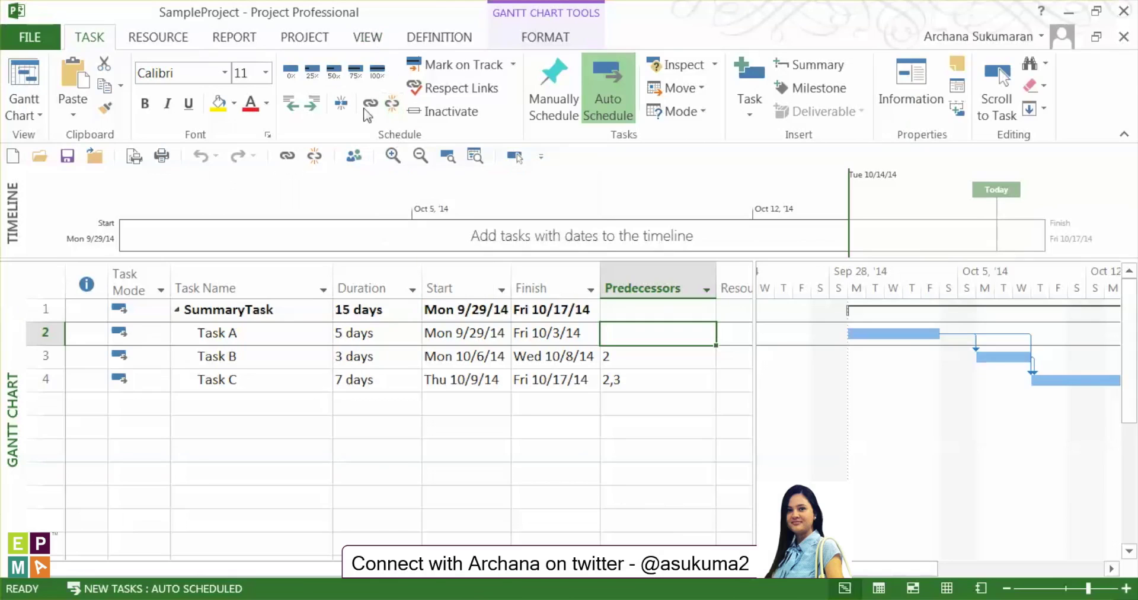
pyautogui.click(29, 36)
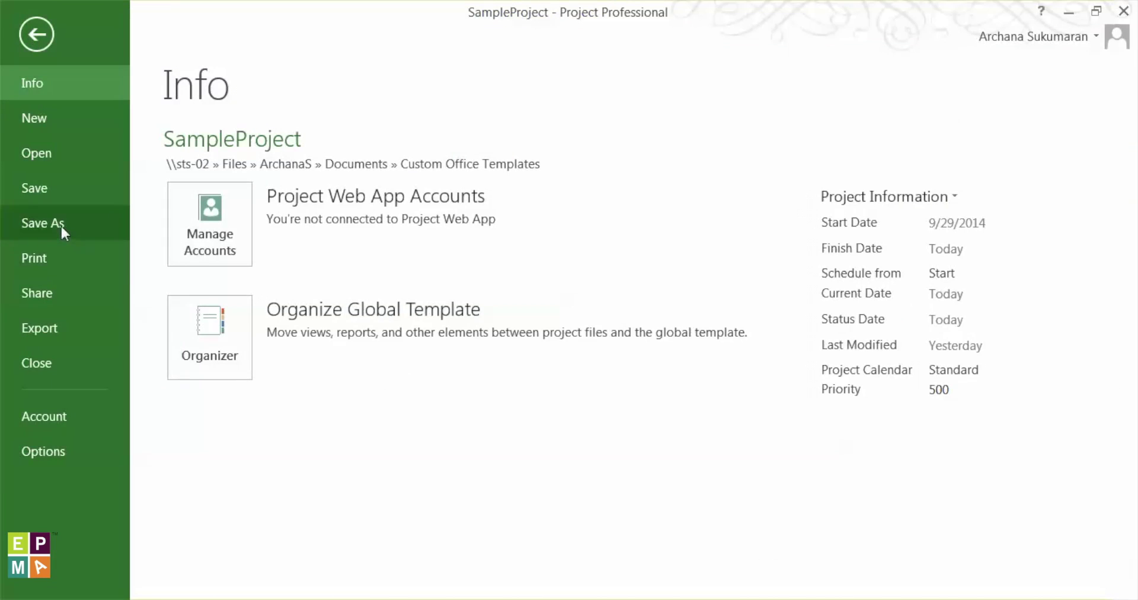
pyautogui.click(60, 224)
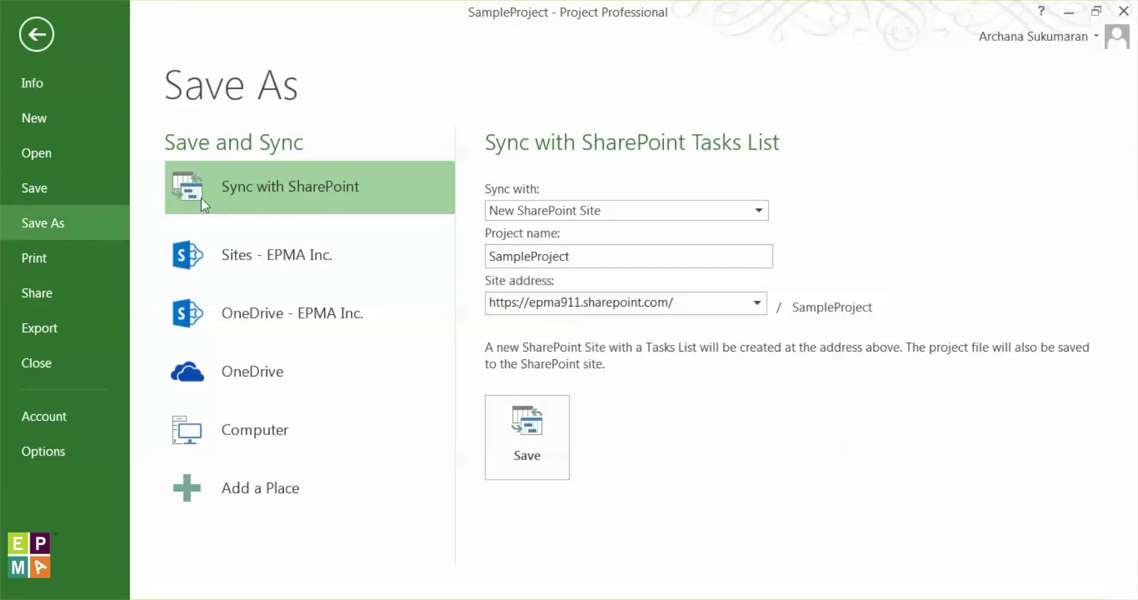
pyautogui.click(266, 433)
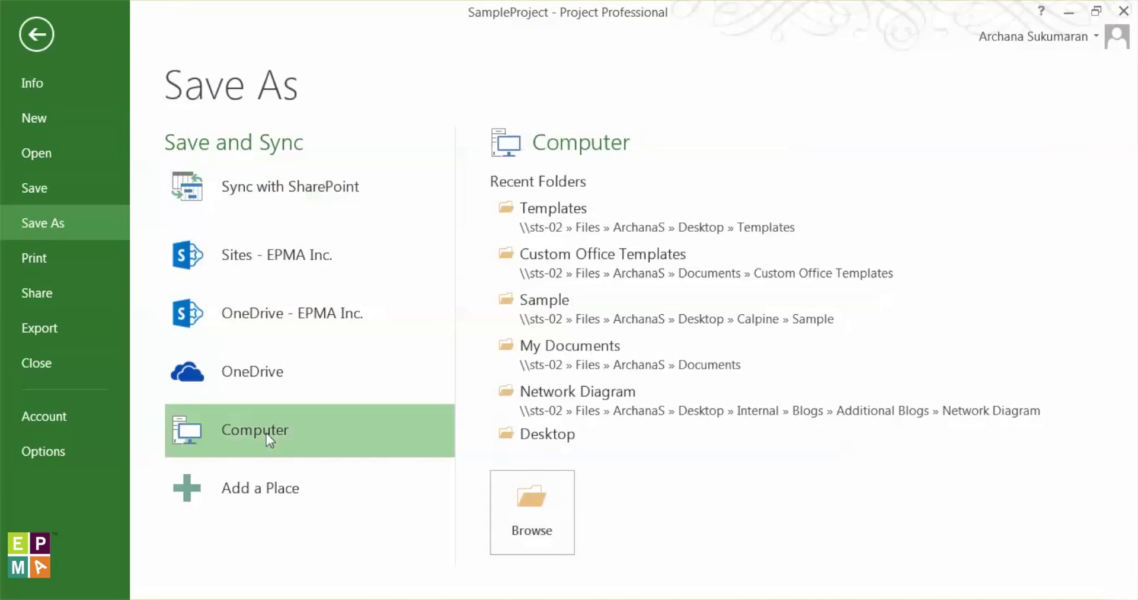
pyautogui.click(541, 507)
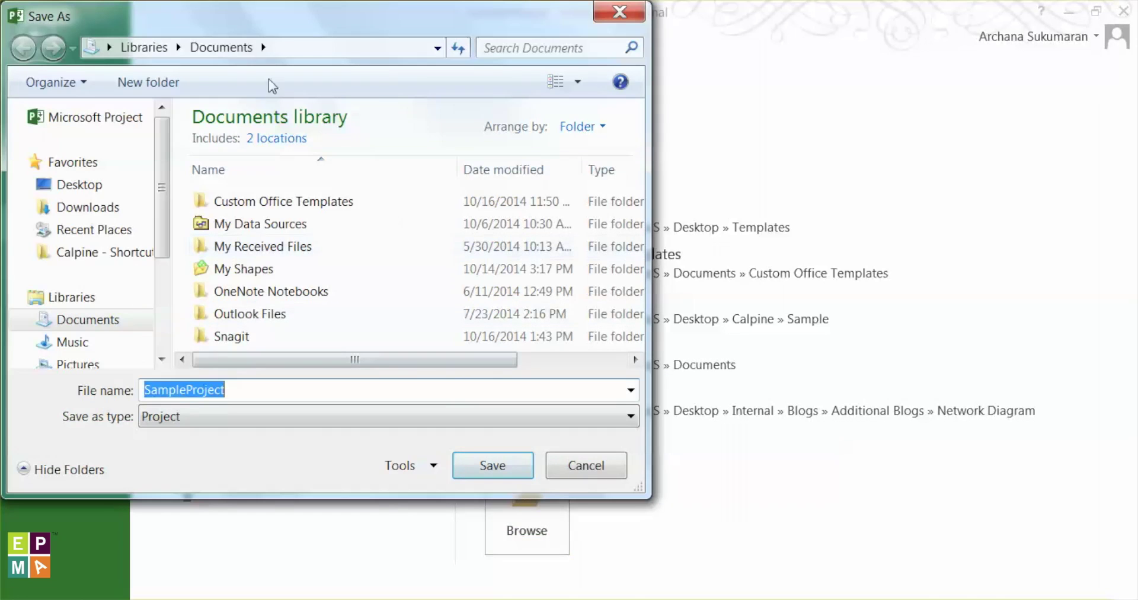
# Step: Target the Desktop with file name Demo1 and file type Project Template
pyautogui.click(81, 184)
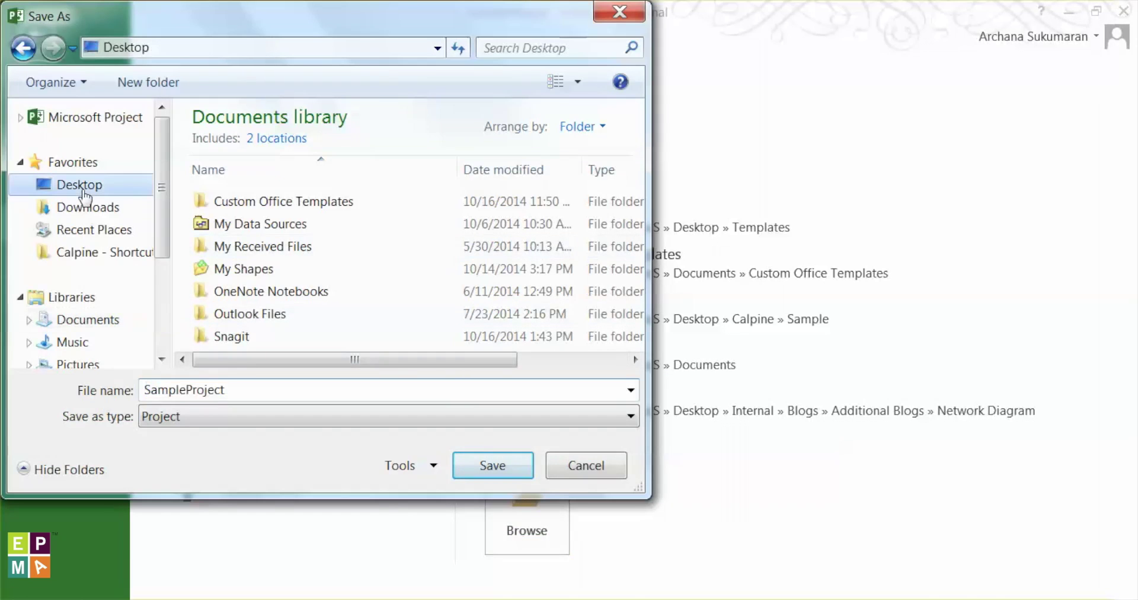
pyautogui.doubleClick(272, 388)
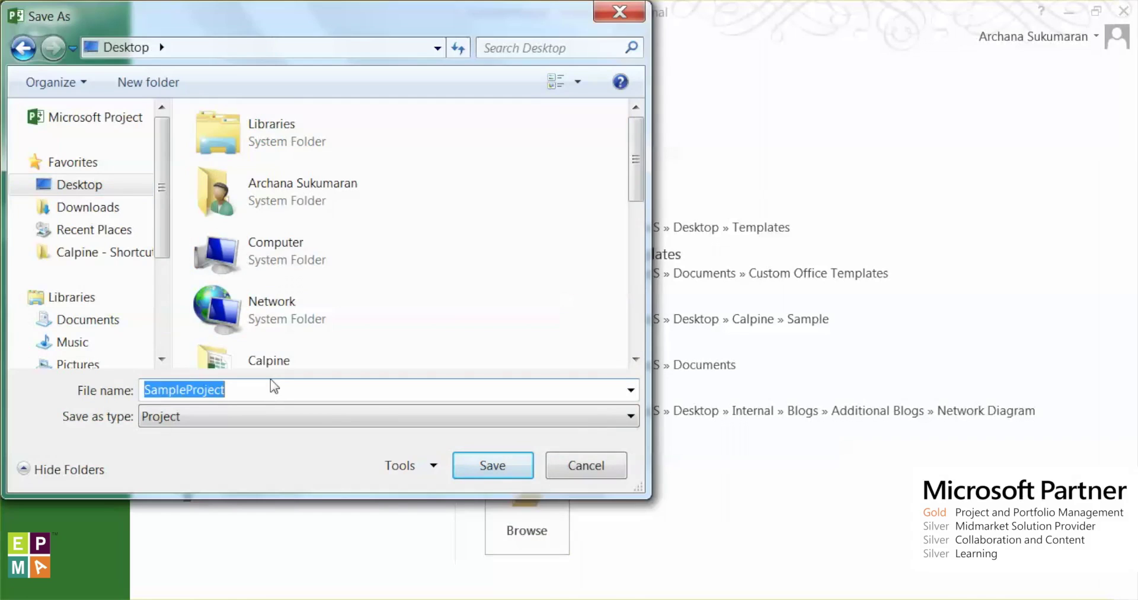
pyautogui.write('D')
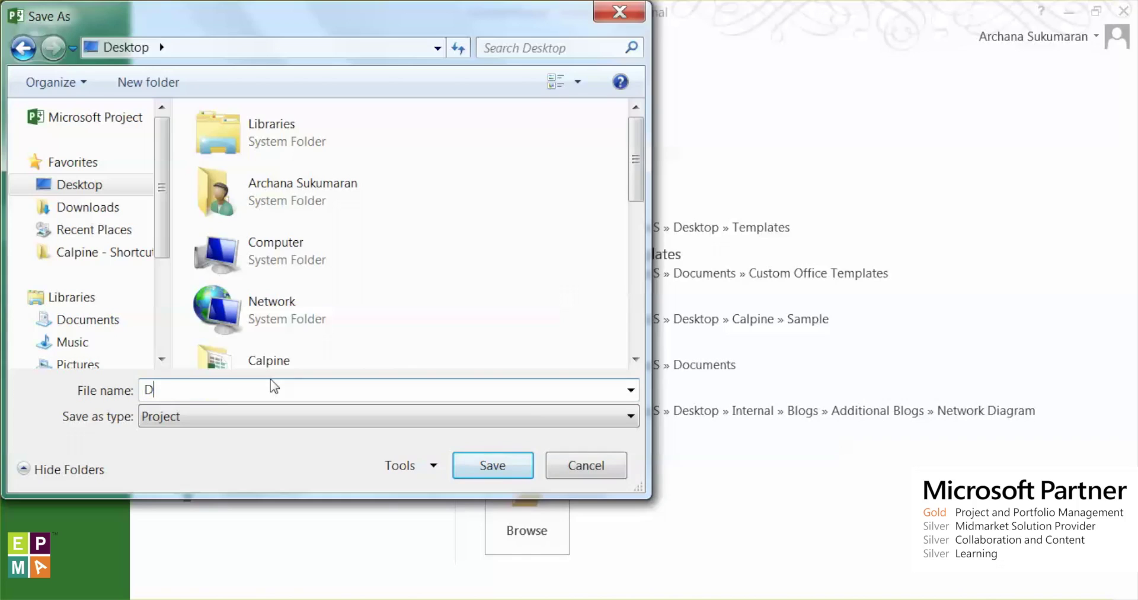
pyautogui.write('emo1')
pyautogui.click(157, 421)
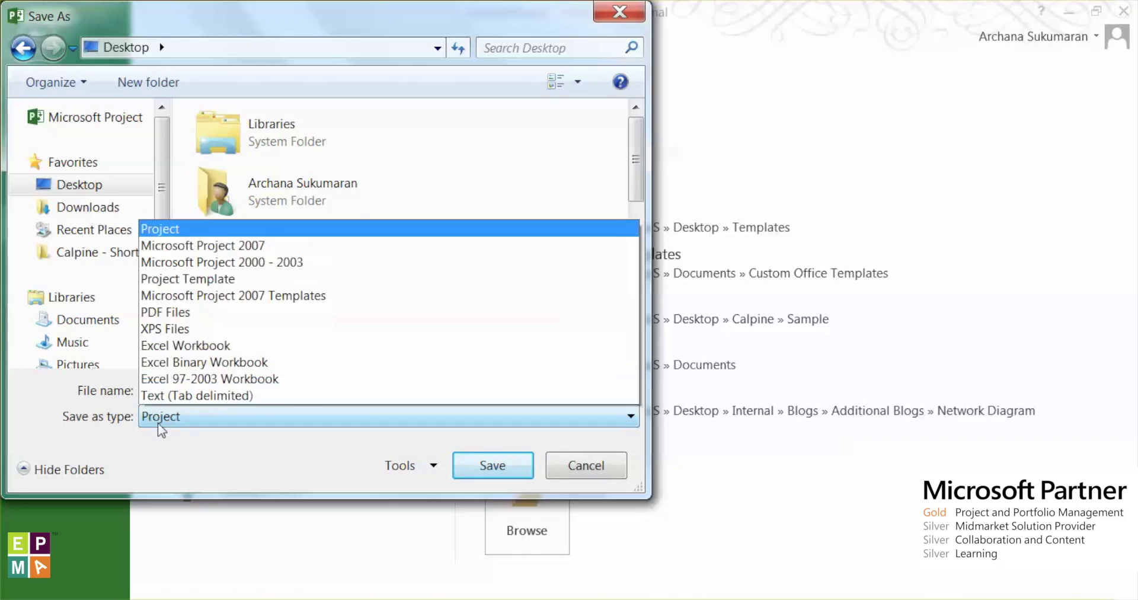
pyautogui.click(195, 244)
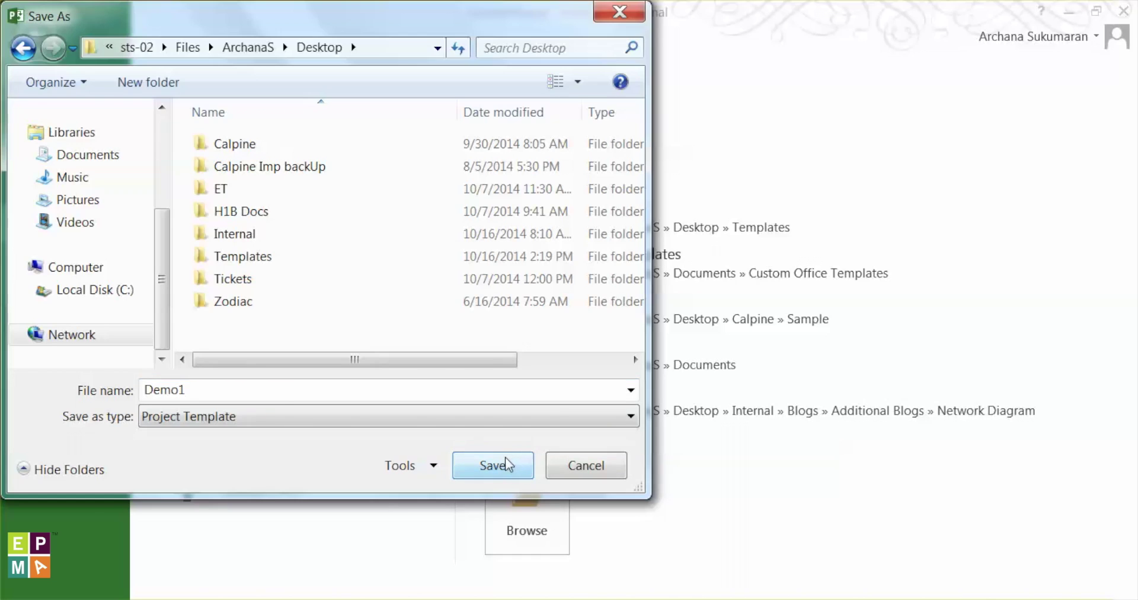
# Step: Save Demo1 as a template excluding baselines, actuals, resource rates, fixed costs and publishing status
pyautogui.click(472, 459)
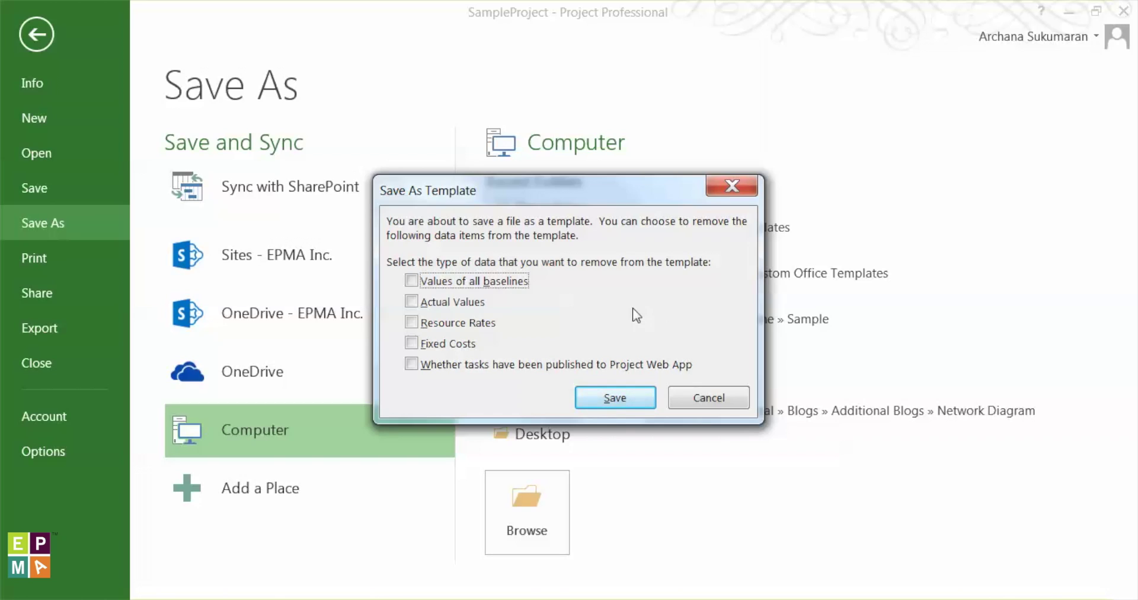
pyautogui.click(471, 304)
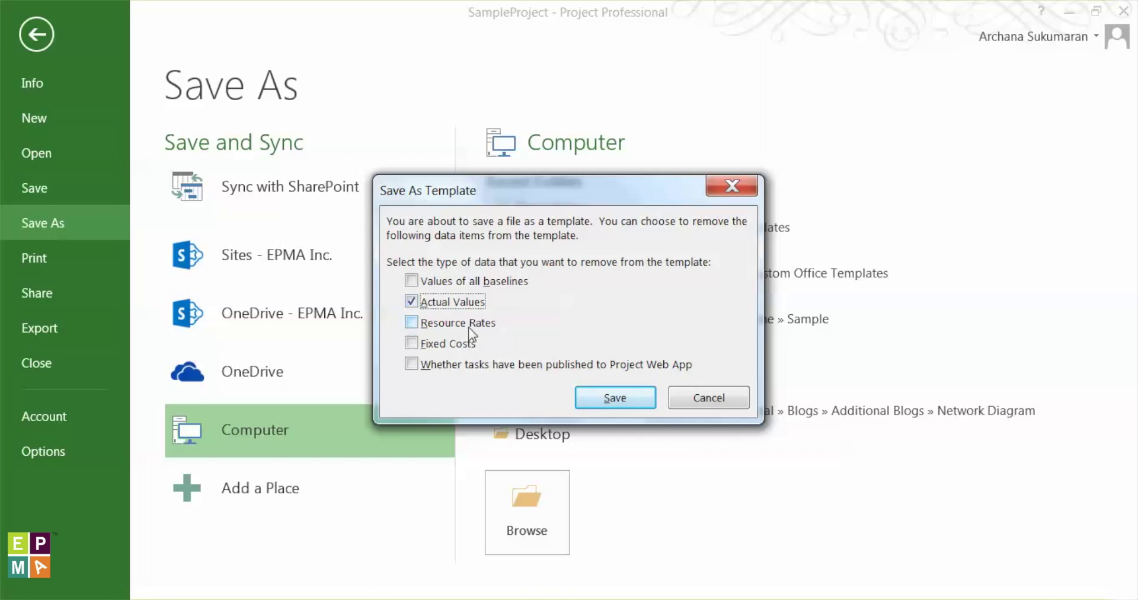
pyautogui.click(469, 327)
pyautogui.click(464, 346)
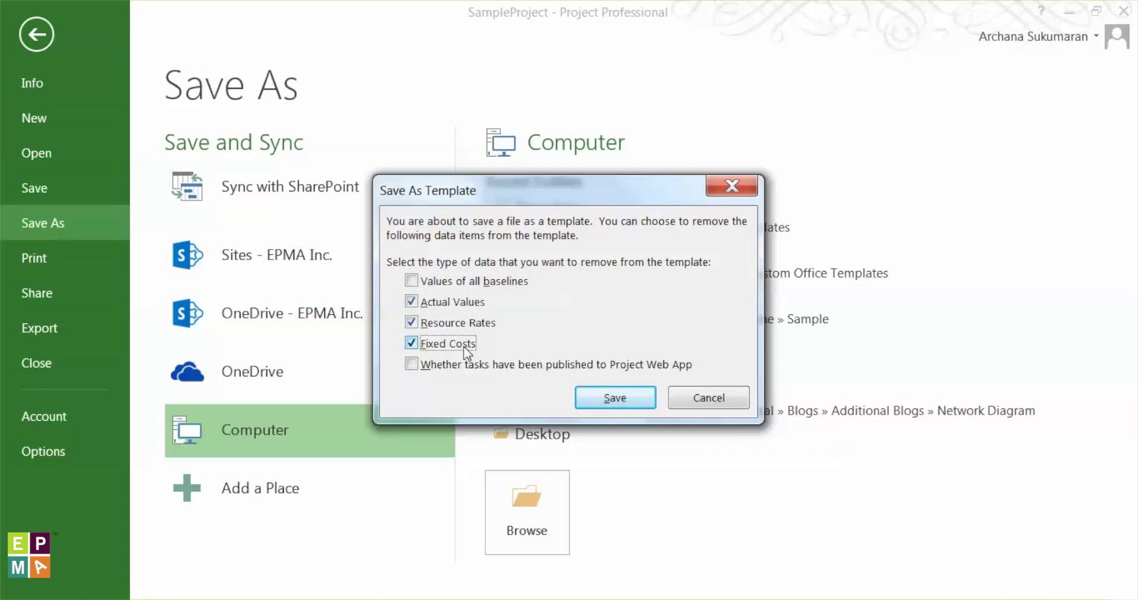
pyautogui.click(472, 282)
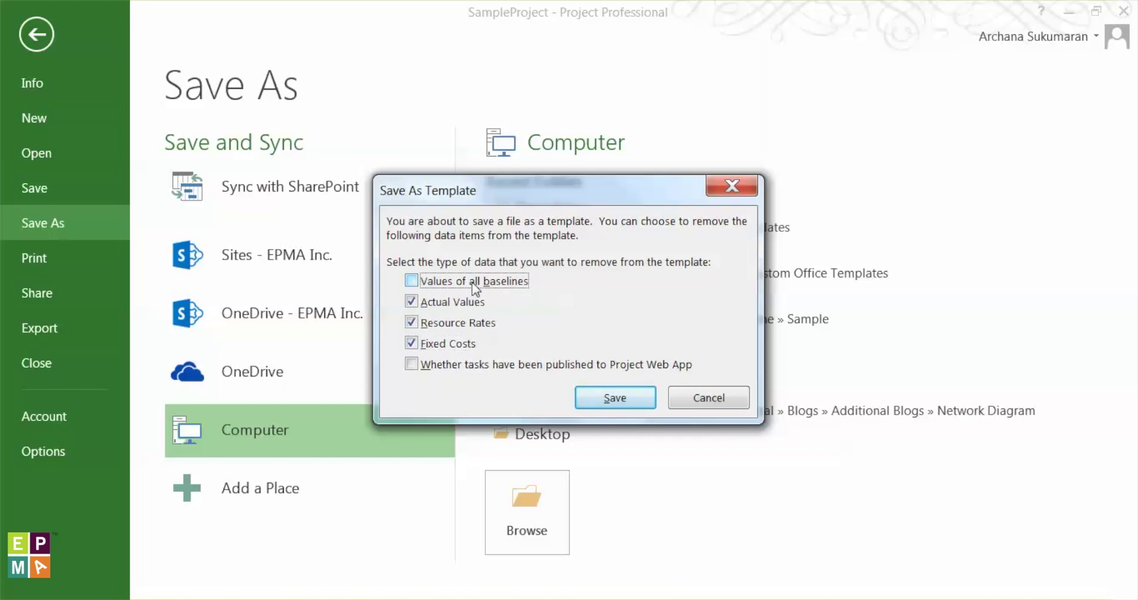
pyautogui.click(466, 365)
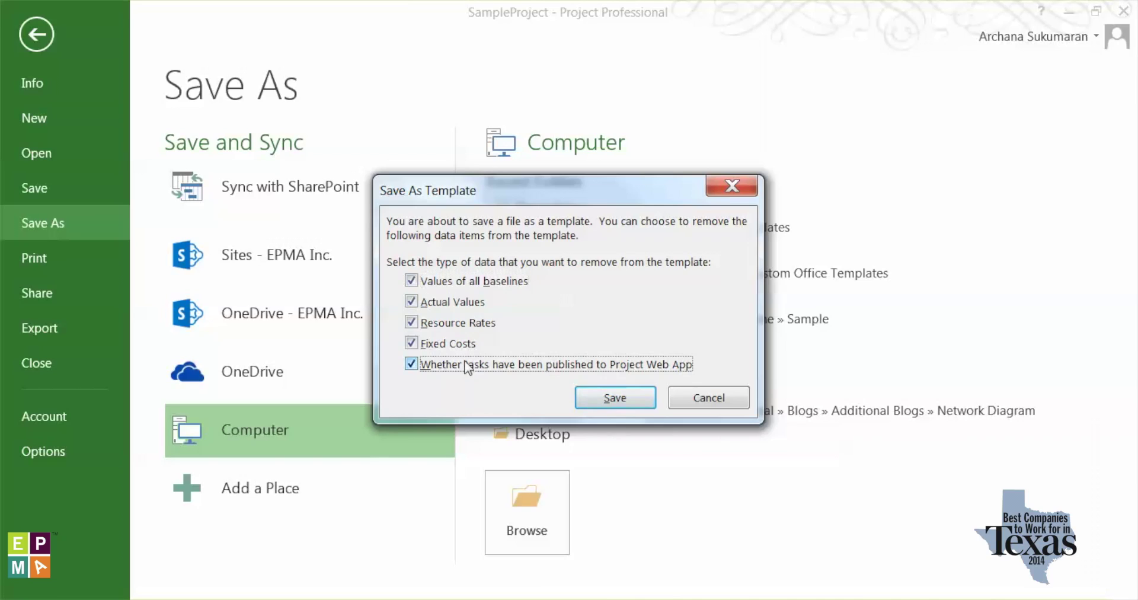
pyautogui.click(636, 403)
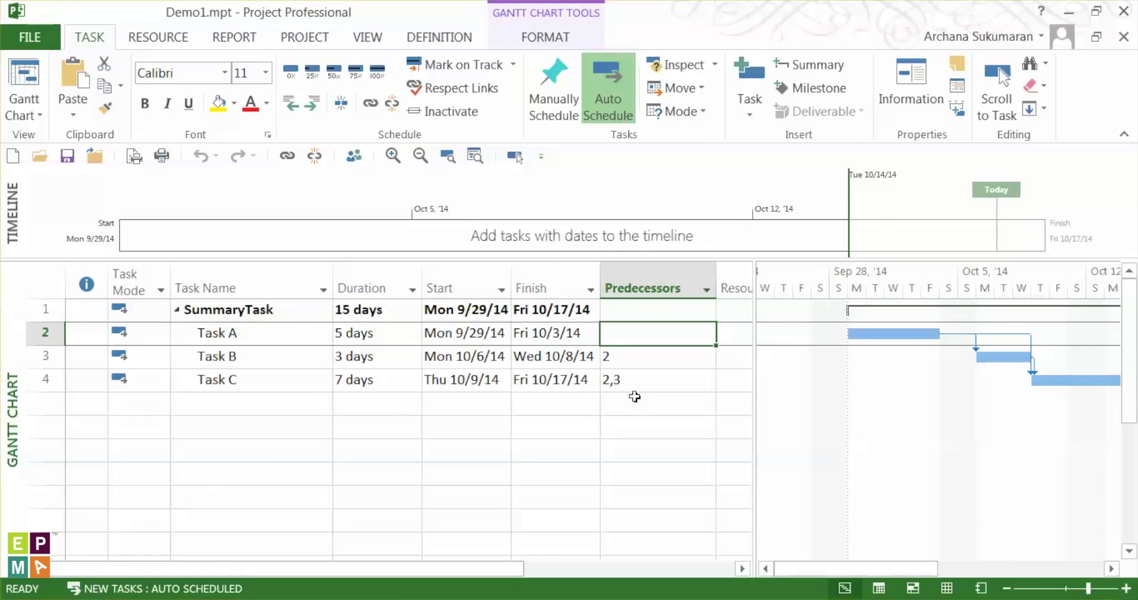
# Step: Close the Demo1 project from the File menu
pyautogui.click(42, 37)
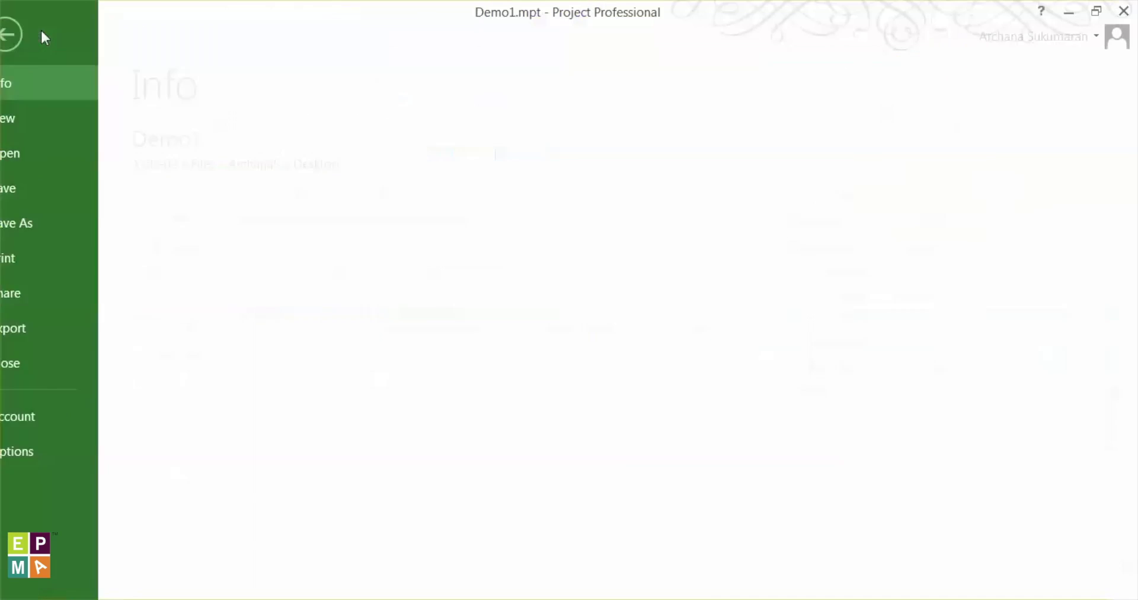
pyautogui.click(51, 359)
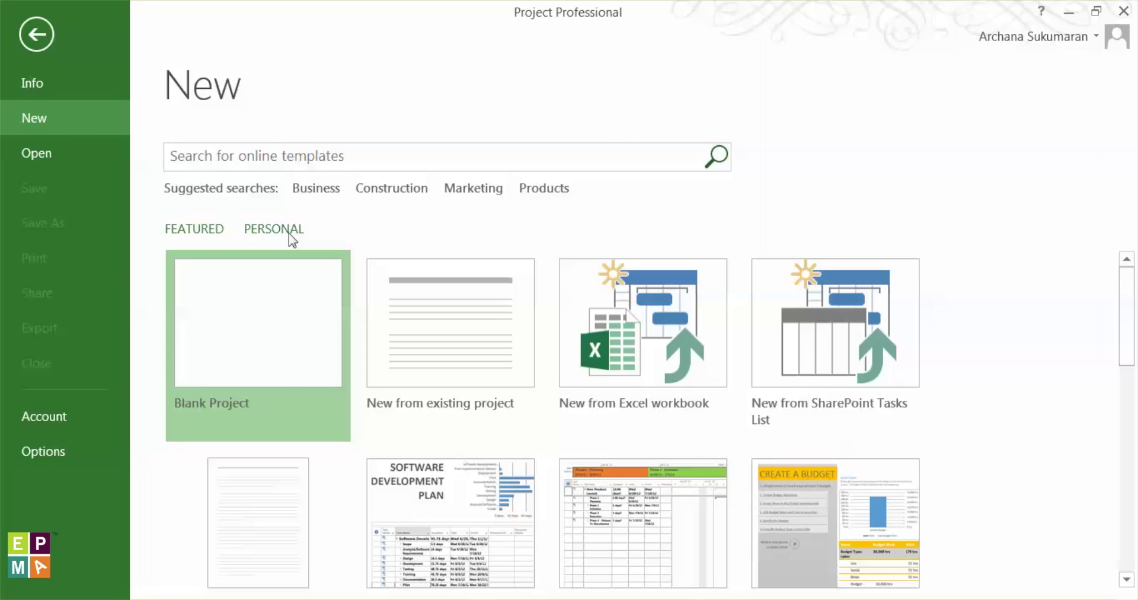
# Step: Open the Demo1 personal template and pick November 10, 2014 as the start date
pyautogui.click(289, 233)
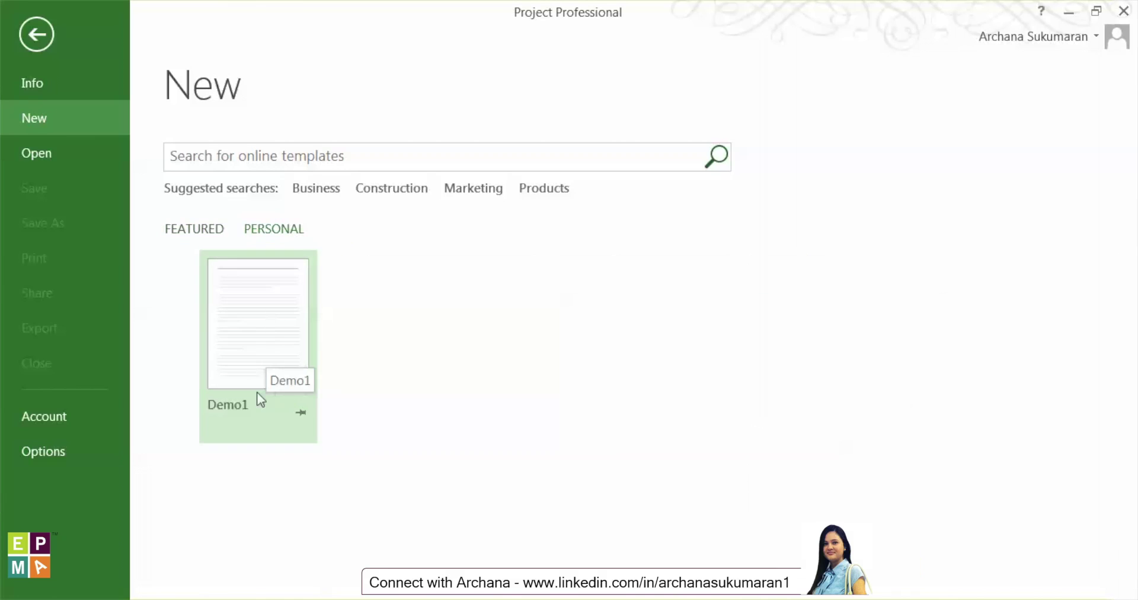
pyautogui.moveTo(257, 346)
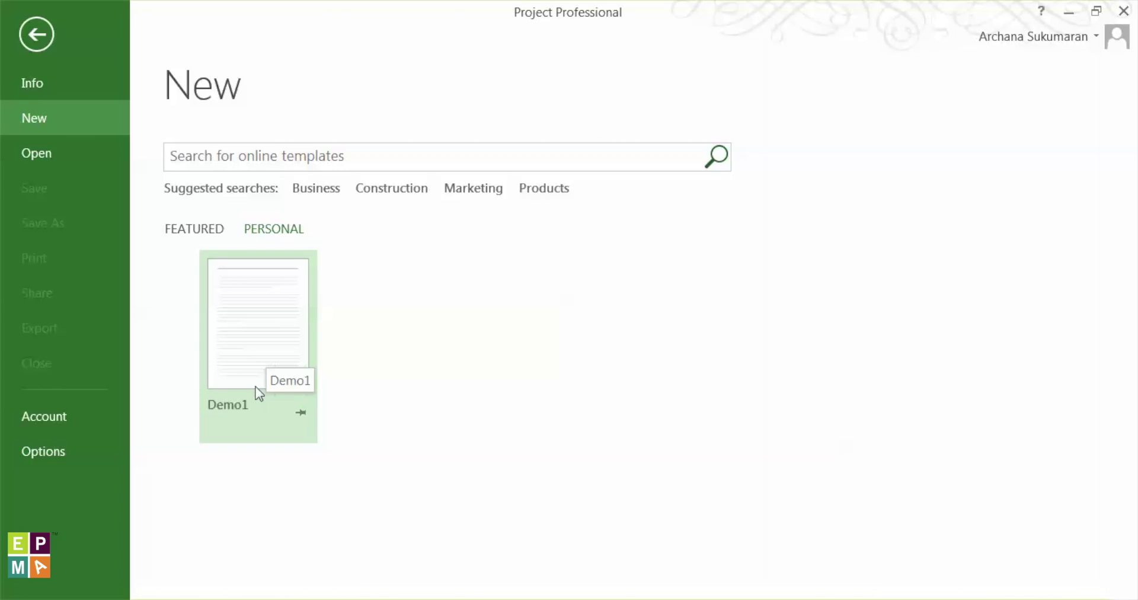
pyautogui.click(262, 322)
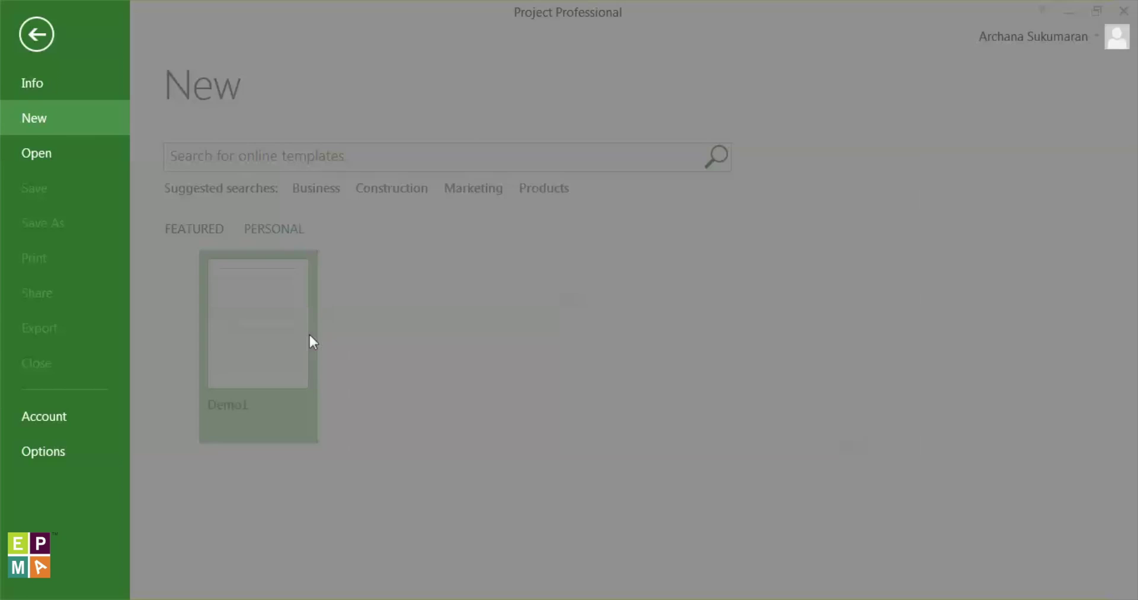
pyautogui.click(694, 265)
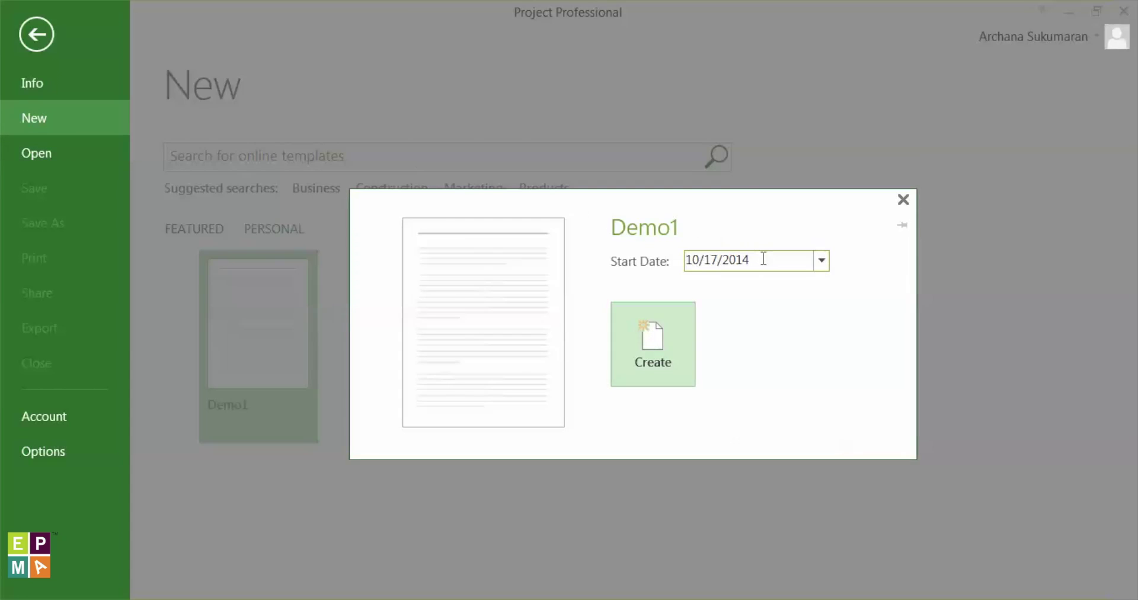
pyautogui.click(822, 261)
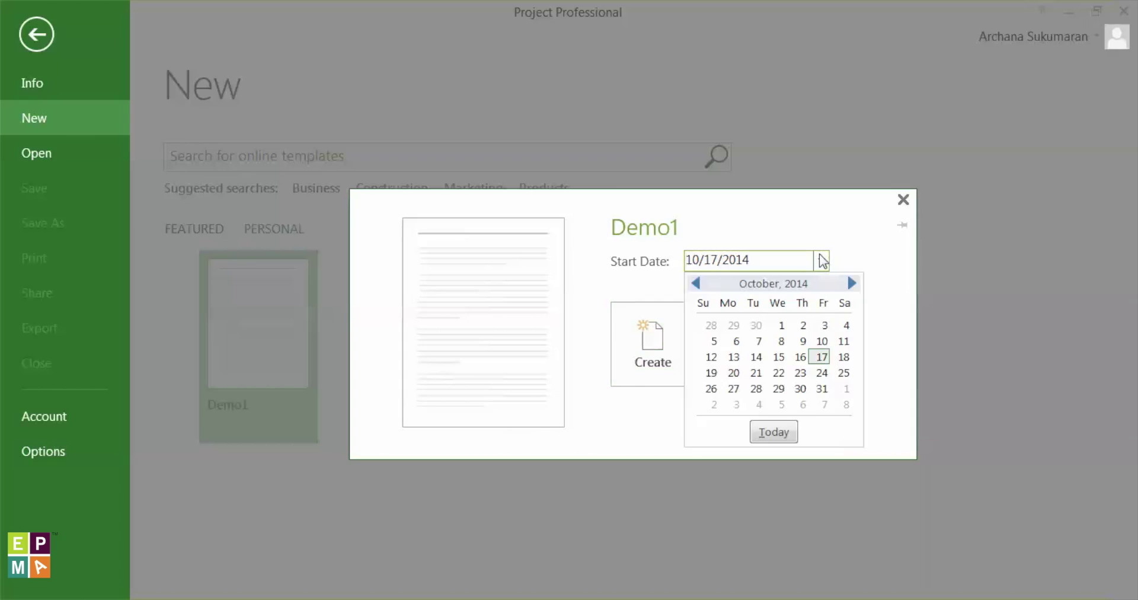
pyautogui.click(852, 283)
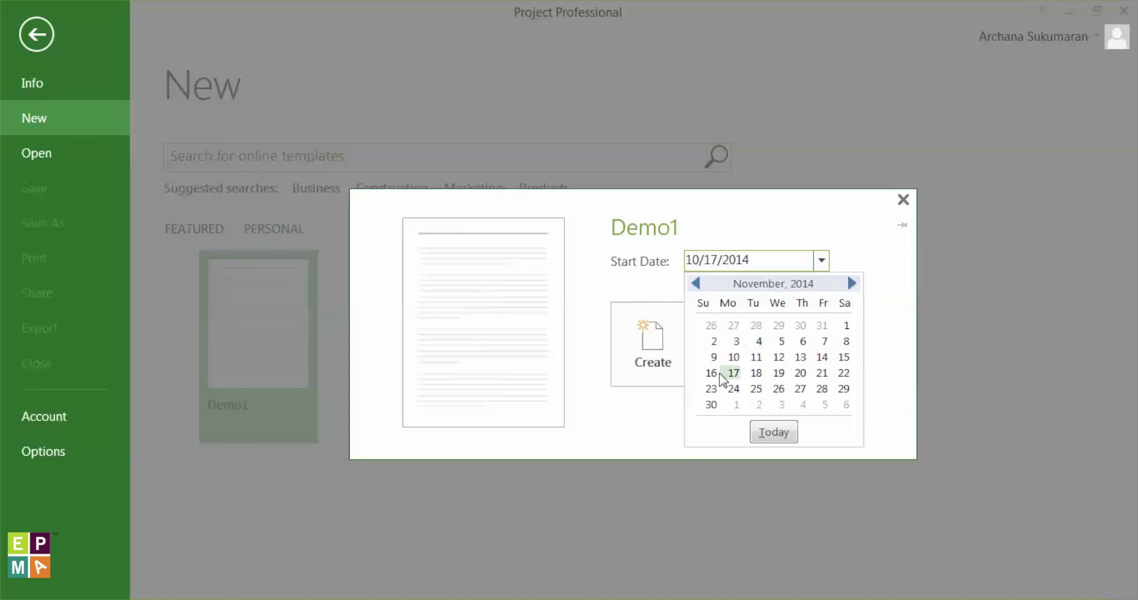
pyautogui.click(734, 358)
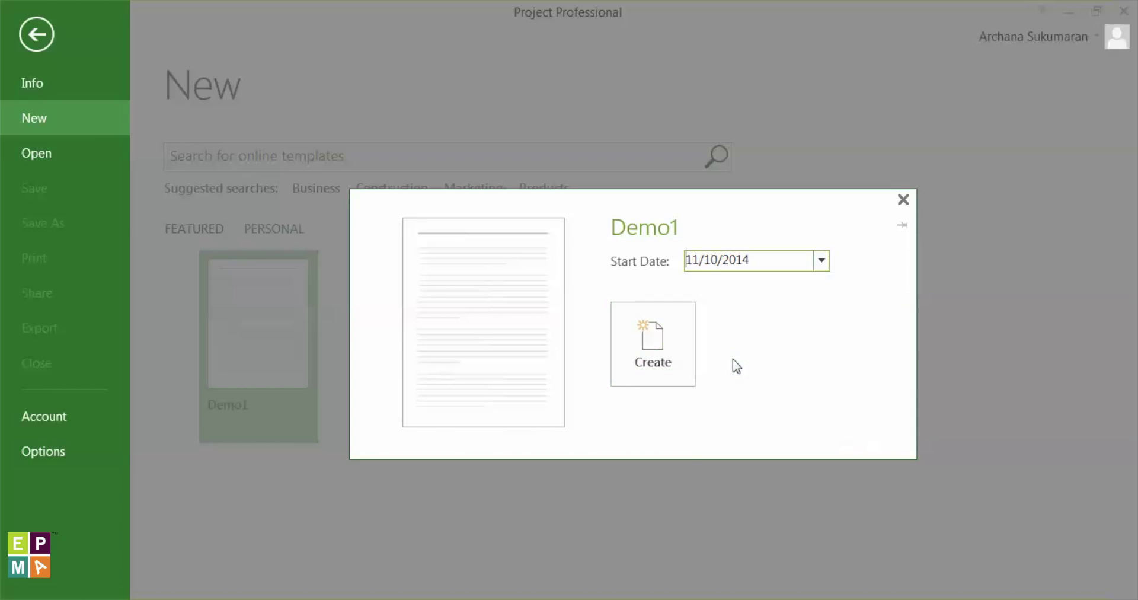
# Step: Create the project from Demo1 and widen the Start column to show full dates
pyautogui.click(674, 349)
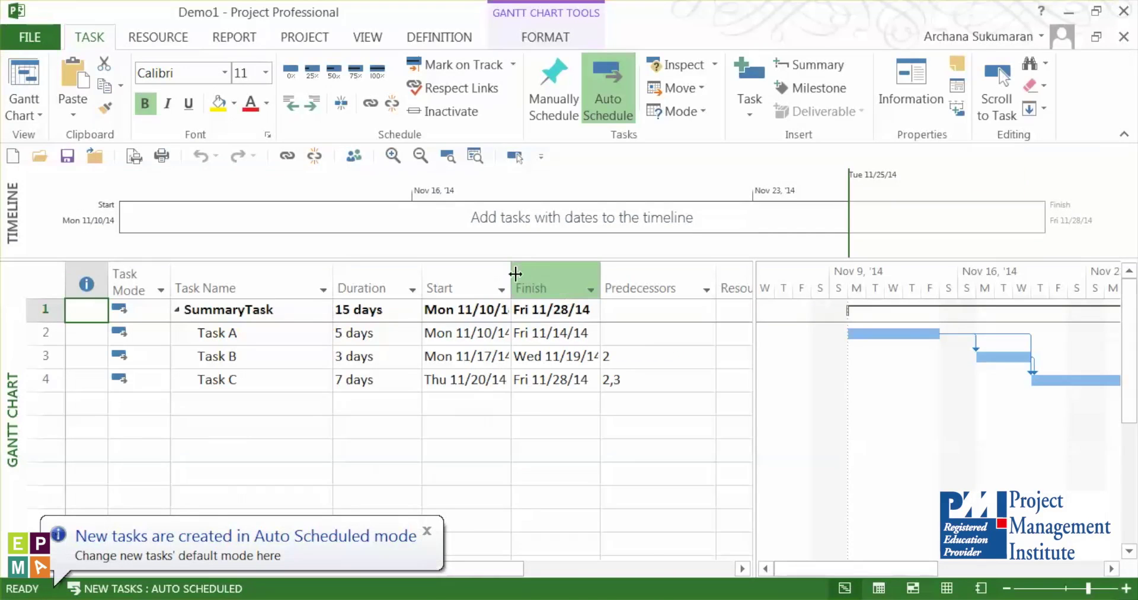
pyautogui.moveTo(511, 280); pyautogui.dragTo(582, 281)
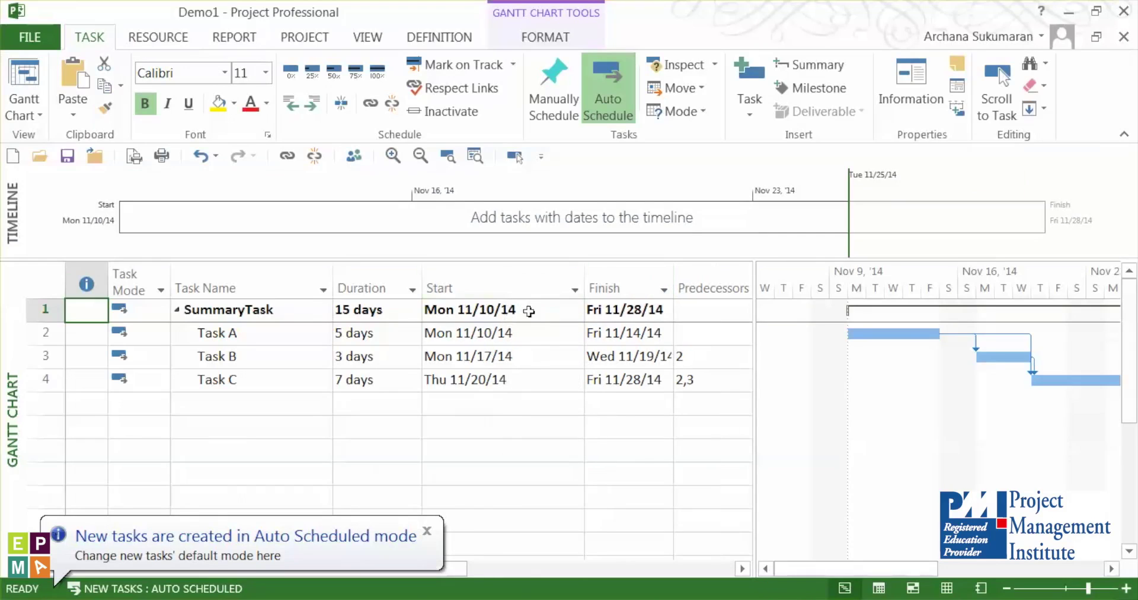
pyautogui.click(511, 334)
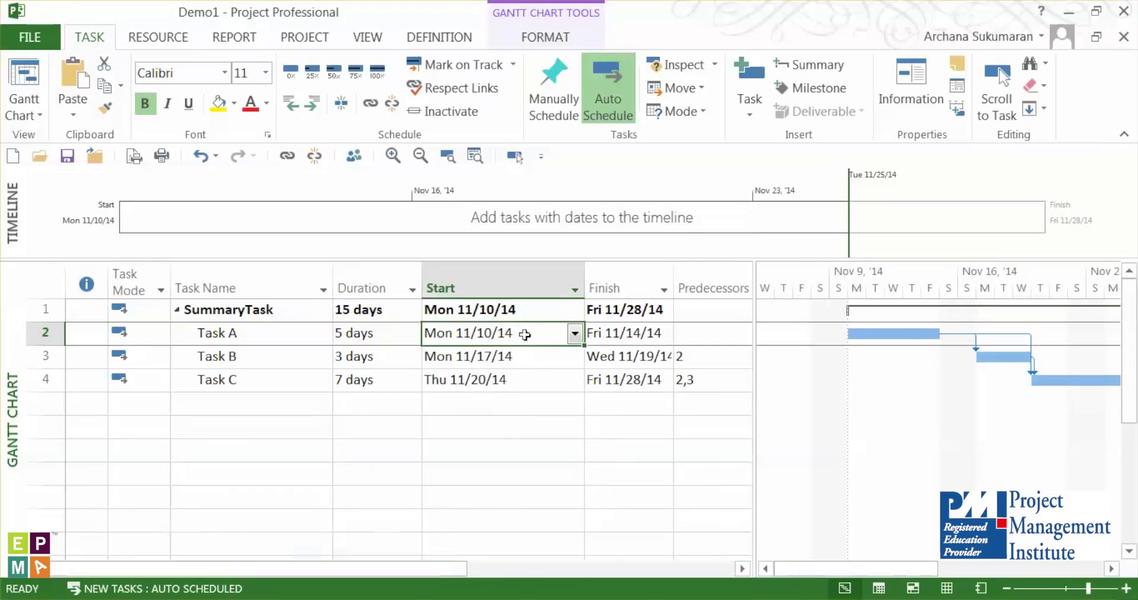